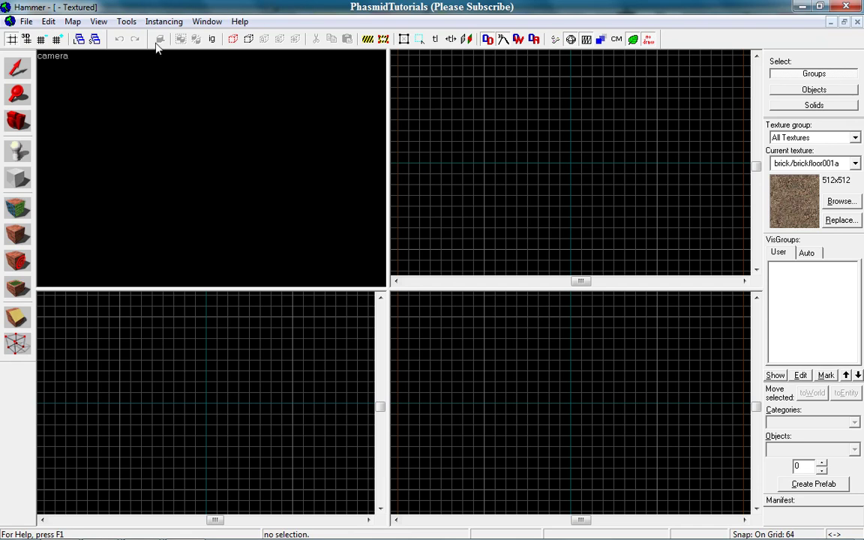
Create a 64 × 64 × 64 block at the origin with the brick/brickfloor001a texture and lower the grid size to 4
left_click(20, 178)
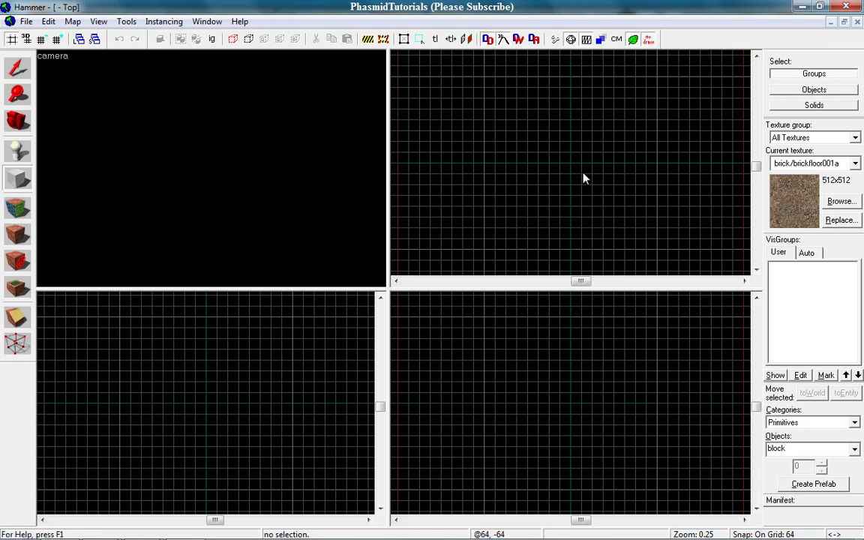
left_click_drag(572, 170, 584, 175)
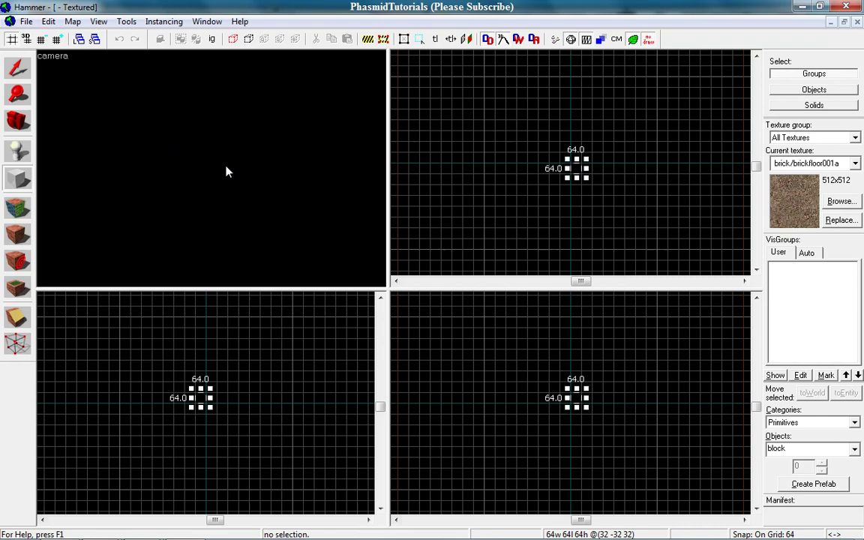
scroll(226, 166, "down", 4)
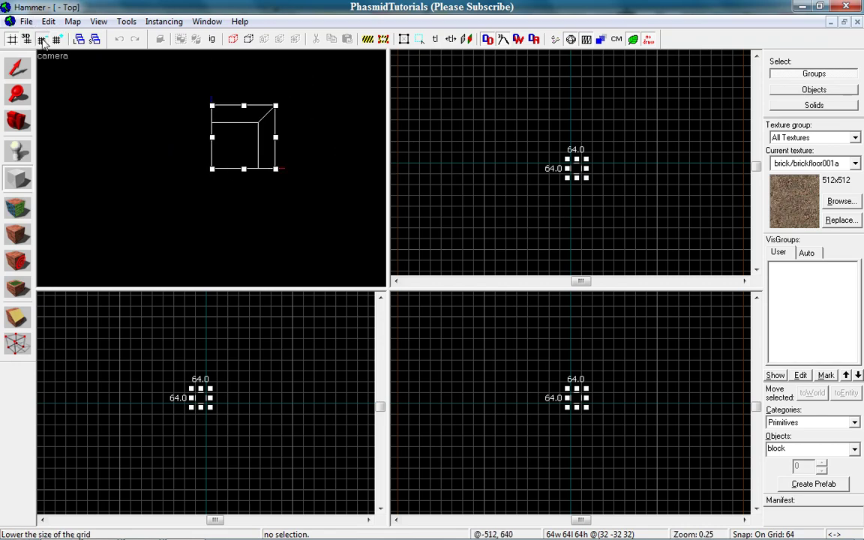
left_click(39, 38)
left_click(39, 39)
left_click(39, 39)
left_click(39, 38)
key("Return")
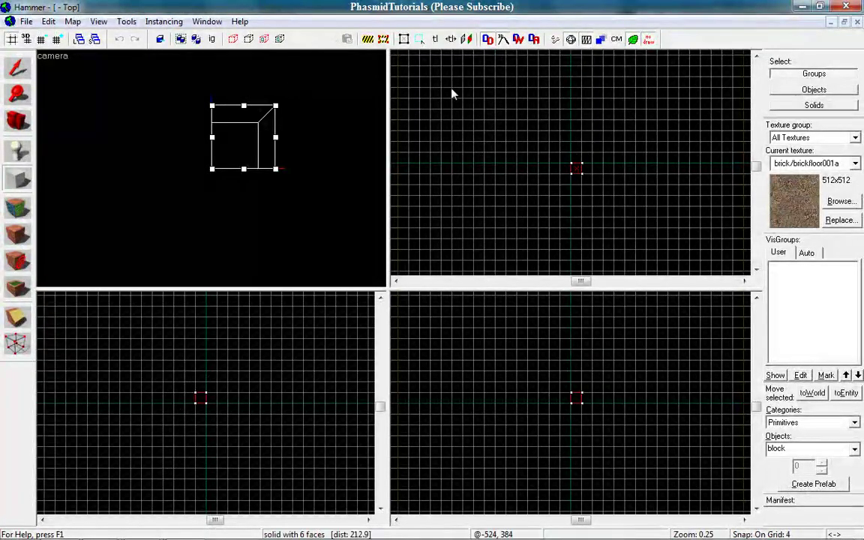
Clip the block diagonally in the top view from its lower-left to its upper-right corner, keeping only the lower-right half
scroll(587, 173, "up", 8)
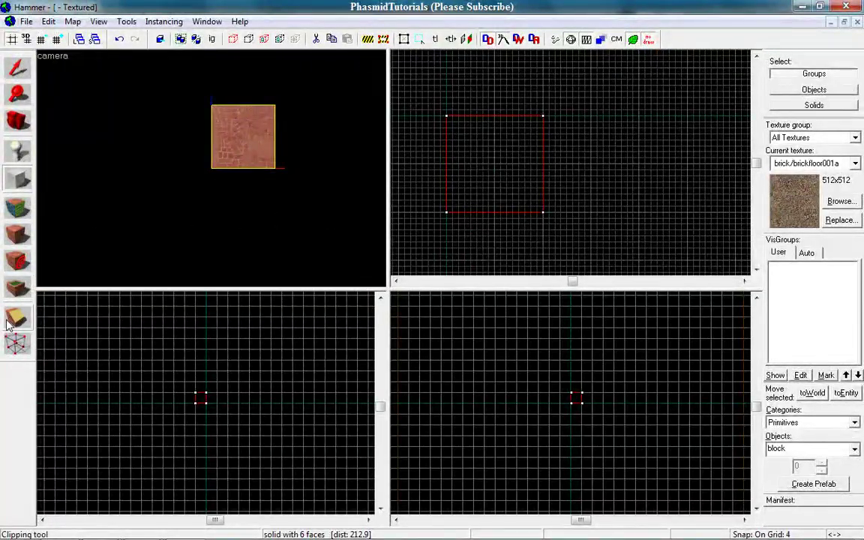
left_click(11, 321)
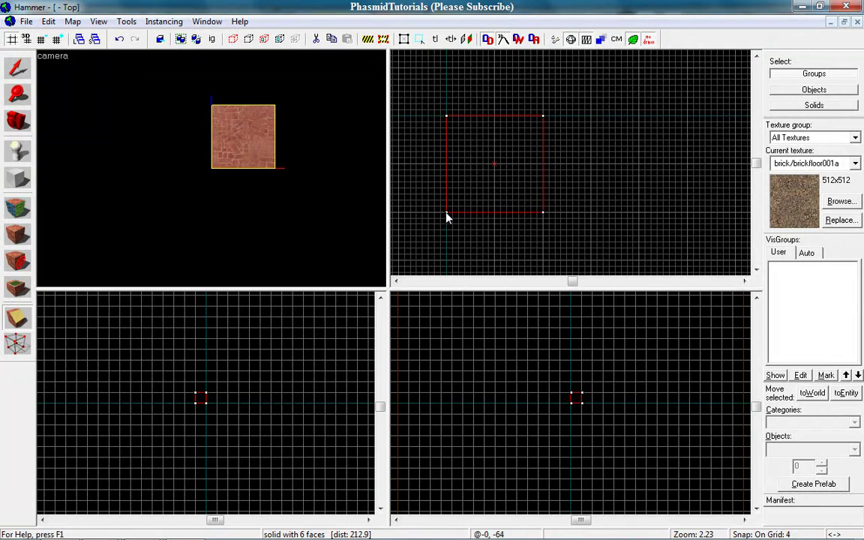
left_click_drag(446, 213, 544, 118)
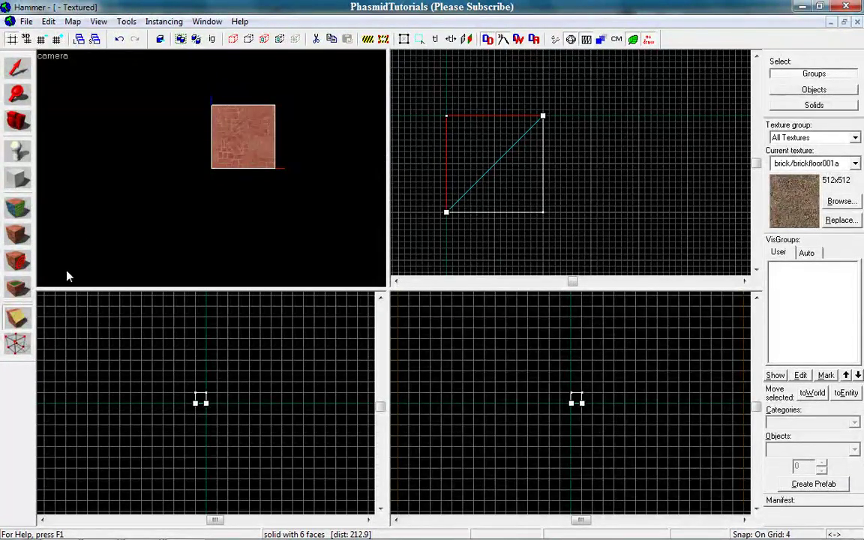
left_click(17, 319)
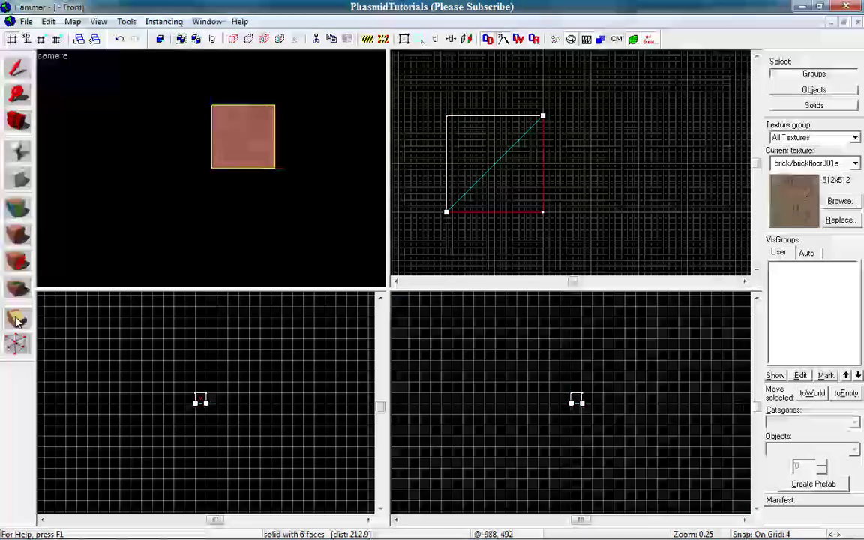
left_click(16, 319)
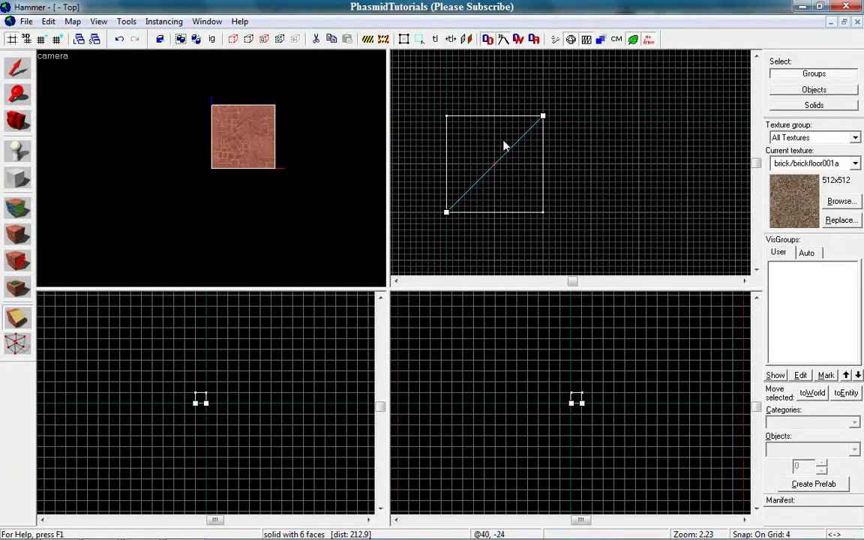
left_click(16, 319)
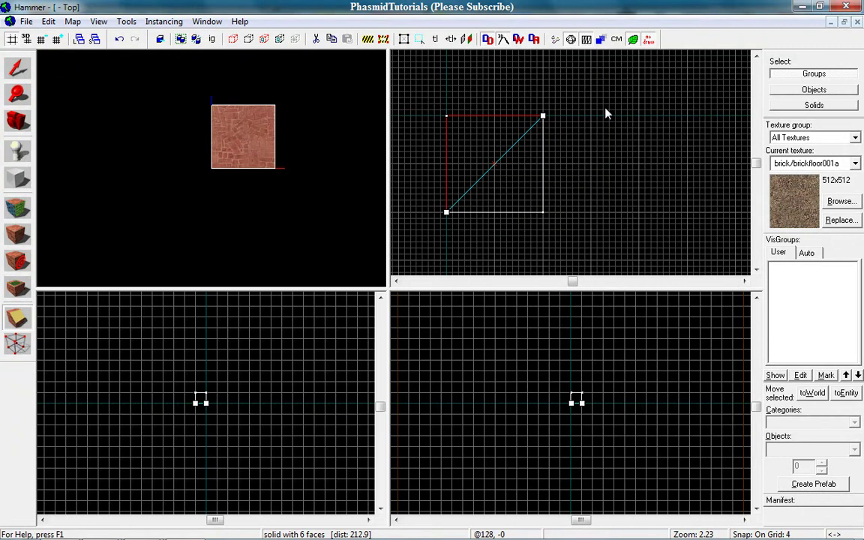
key("Return")
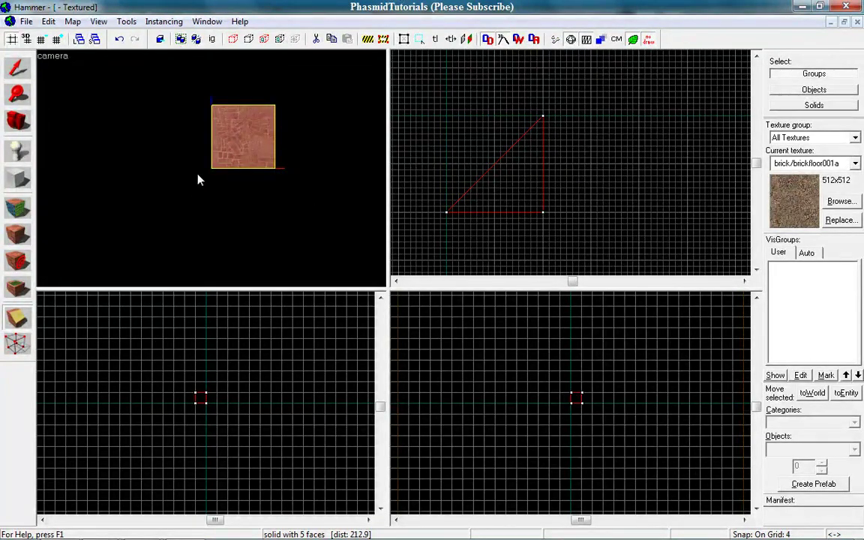
Inspect the clipped wedge in the 3D view and undo the diagonal clip
key("z")
key("w")
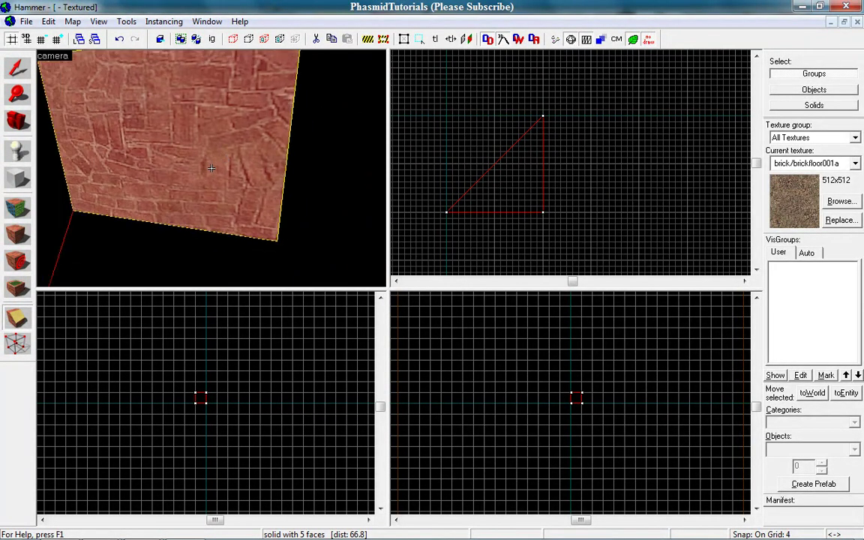
key("s")
left_click_drag(211, 168, 211, 168)
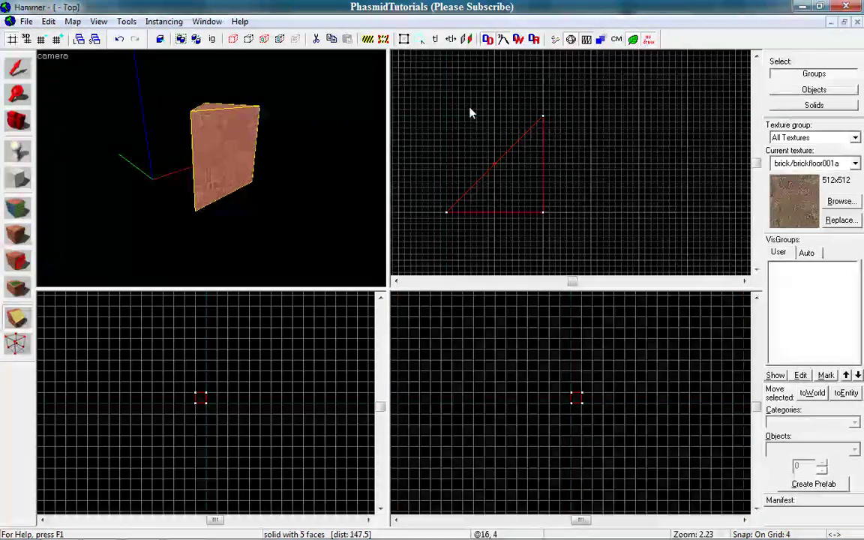
key("ctrl+z")
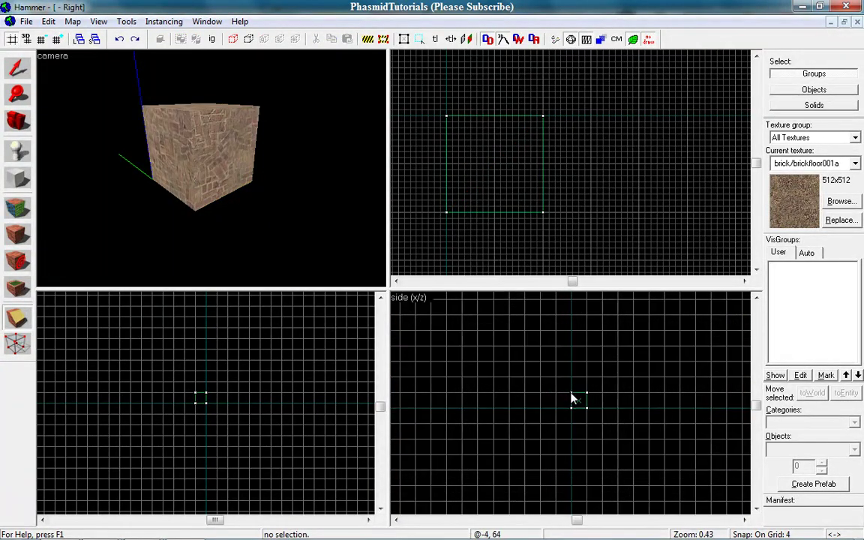
Clip the block diagonally in the side (x/z) view from its lower-left to its upper-right corner, keeping the lower-right half as a ramp
scroll(528, 422, "up", 5)
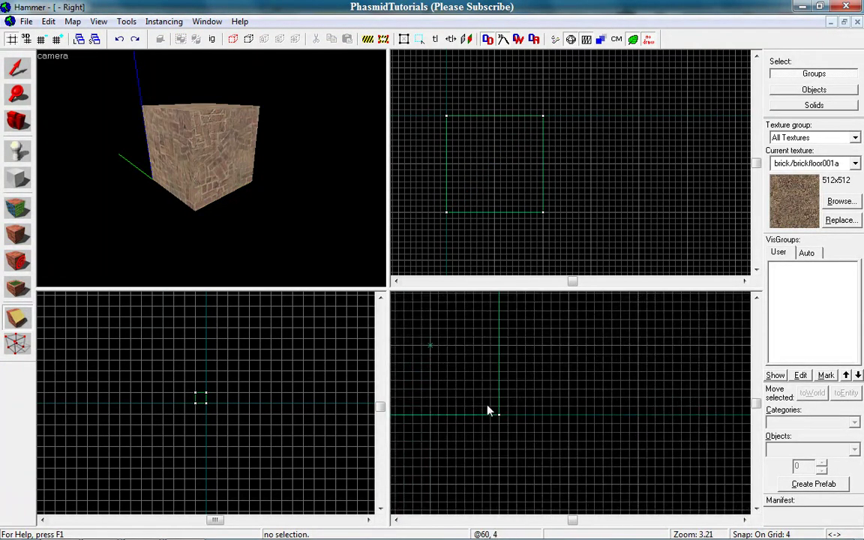
scroll(486, 409, "down", 1)
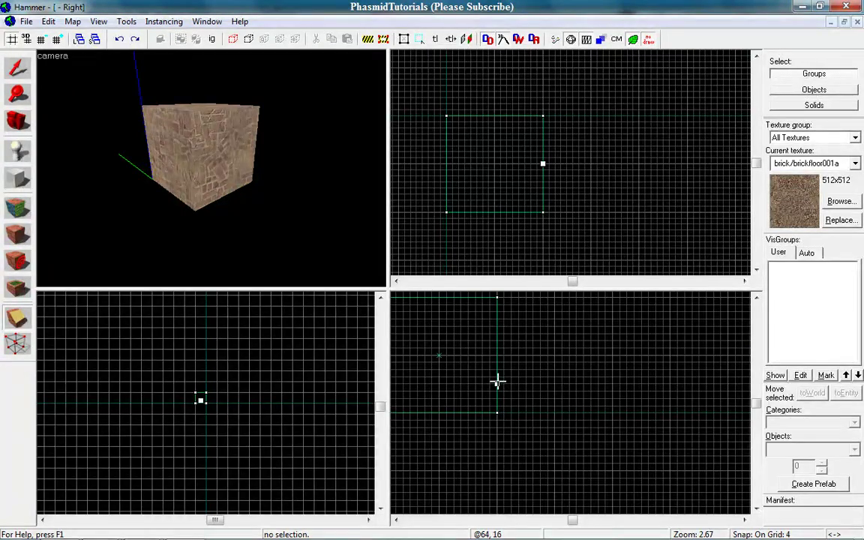
scroll(504, 367, "down", 1)
left_click(17, 67)
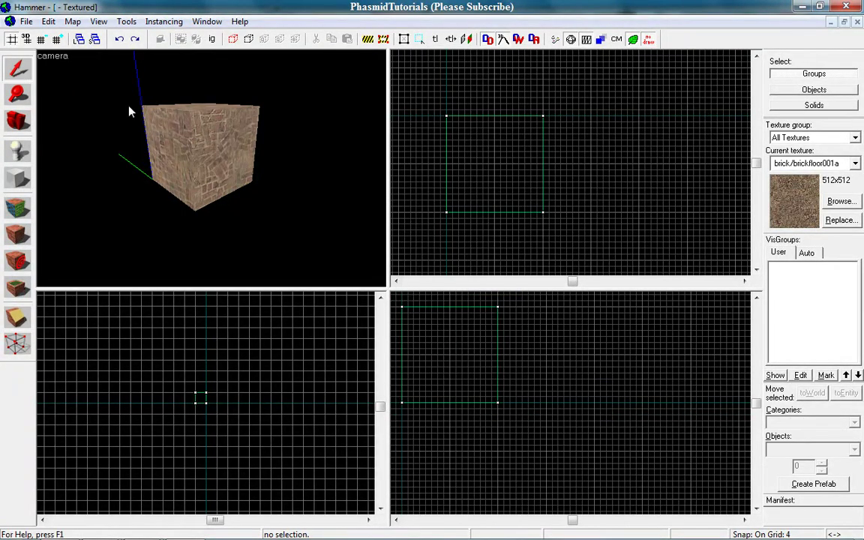
left_click(169, 143)
left_click(17, 321)
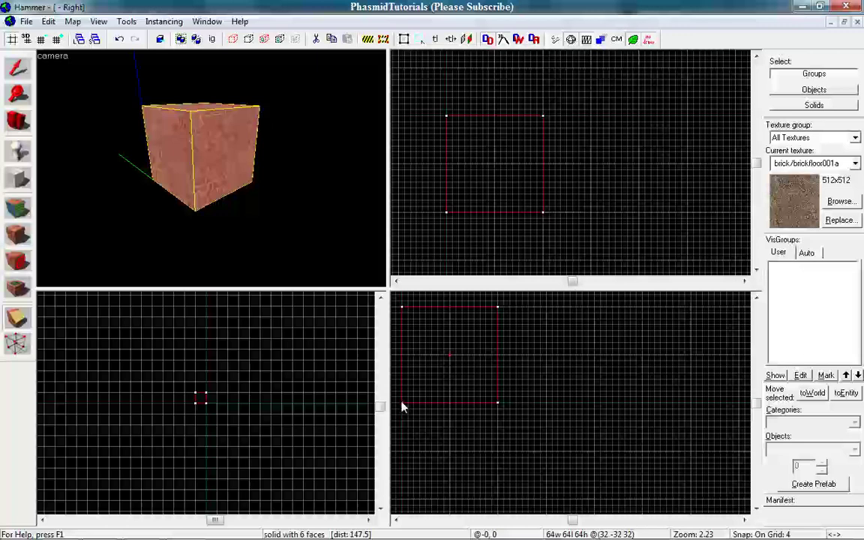
mouse_move(401, 403)
left_mouse_down()
mouse_move(454, 309)
mouse_move(498, 309)
left_mouse_up()
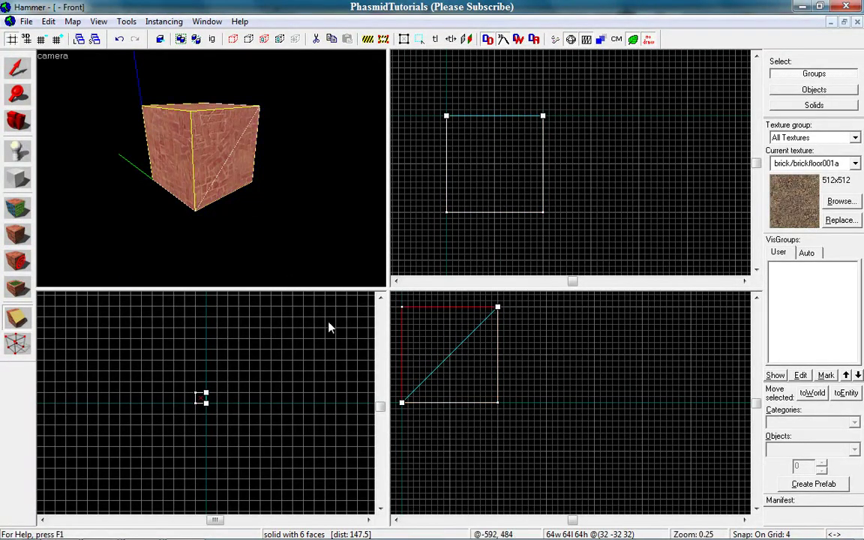
key("Return")
left_click(17, 69)
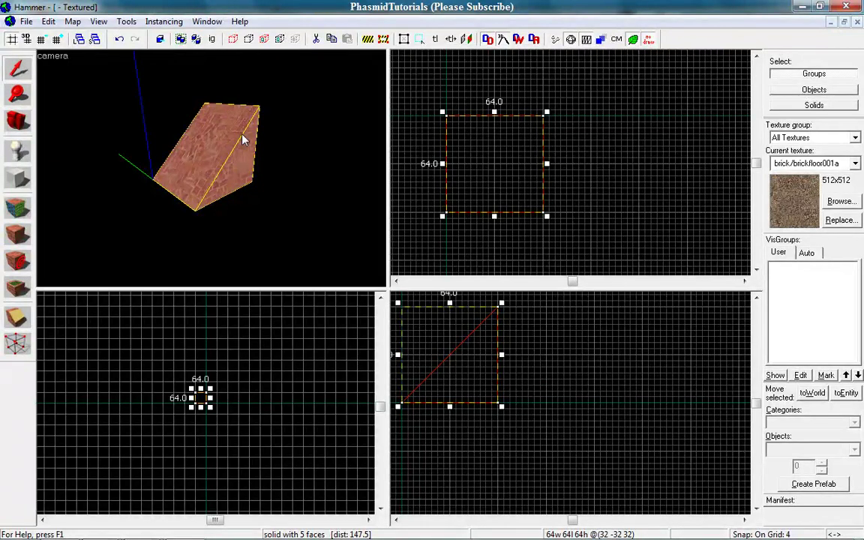
key("z")
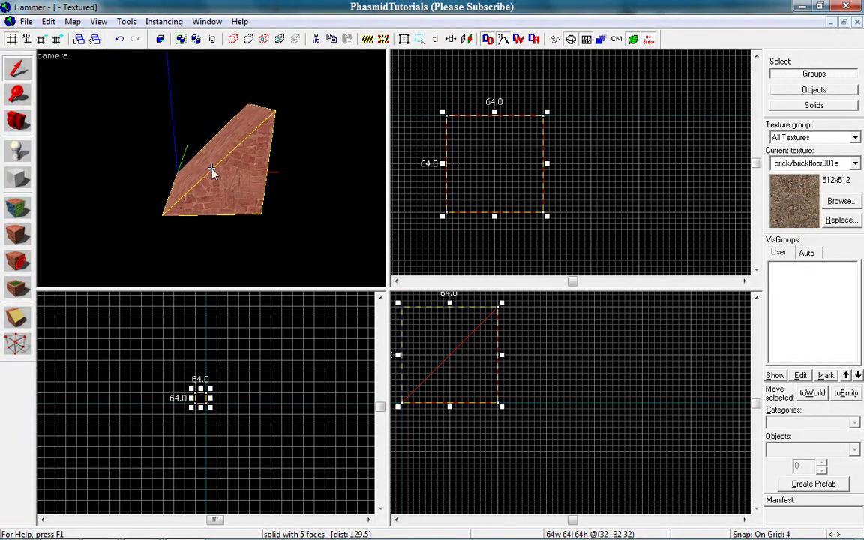
key("z")
Create a first stair block 8 wide, 64 long and 8 high at the foot of the ramp
left_click(16, 183)
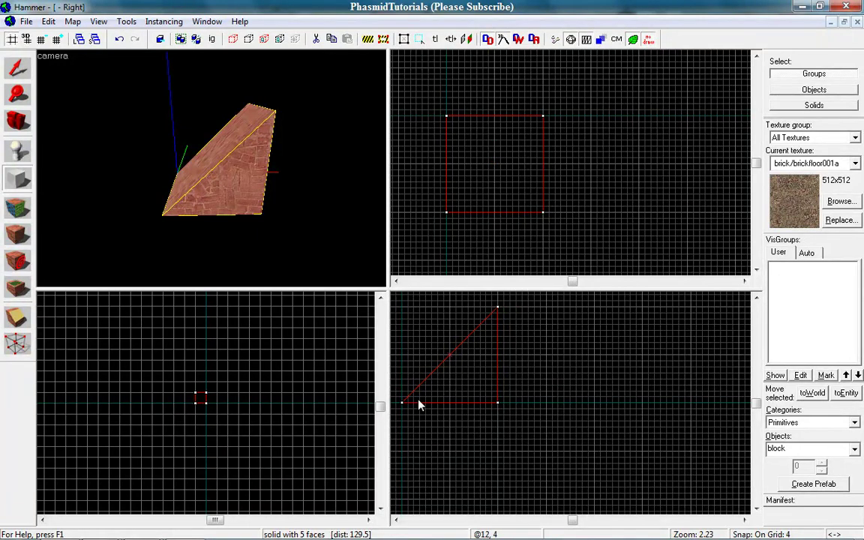
scroll(419, 405, "up", 1)
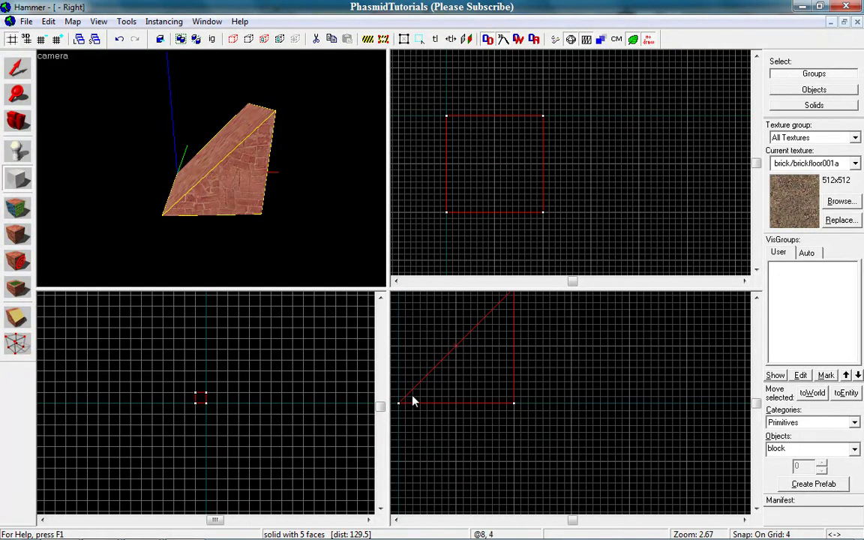
left_click_drag(400, 406, 413, 390)
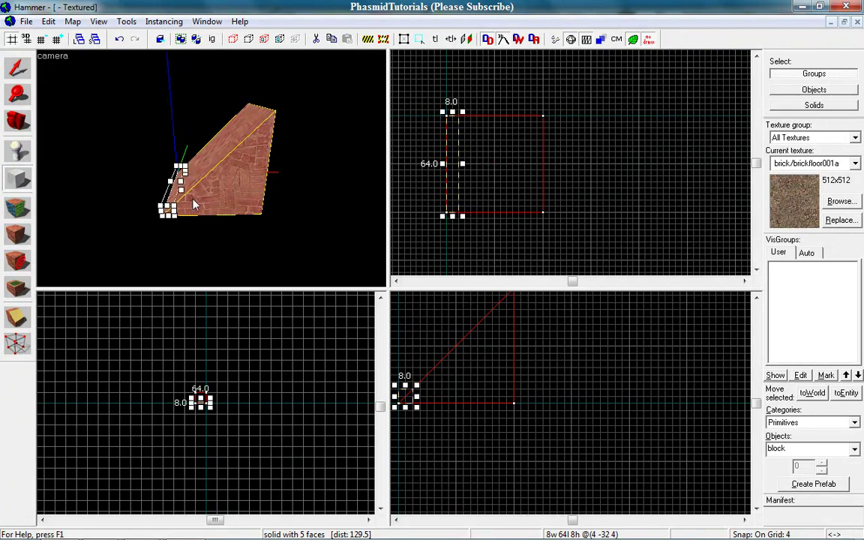
key("Return")
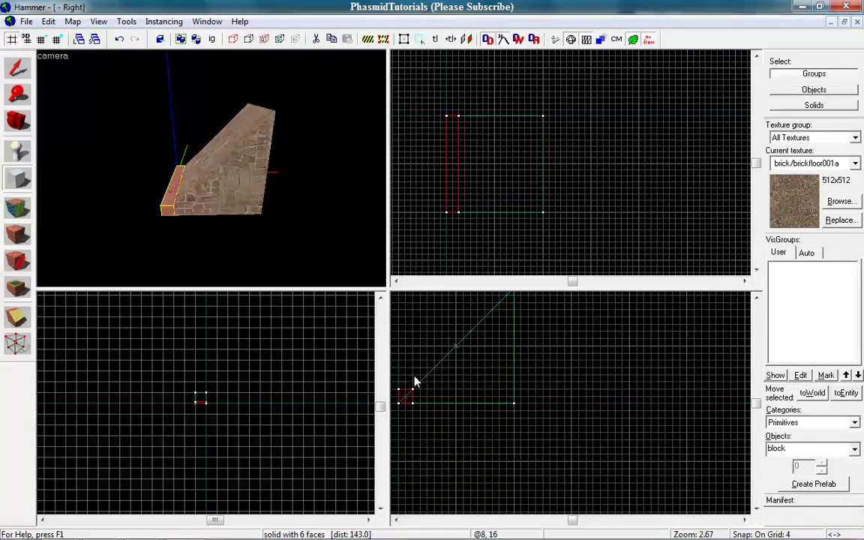
Add five more 8 × 64 × 8 stair blocks up the slope, each diagonally above the previous one
left_click_drag(415, 383, 499, 325)
key("Escape")
key("Return")
key("Return")
key("Return")
key("Return")
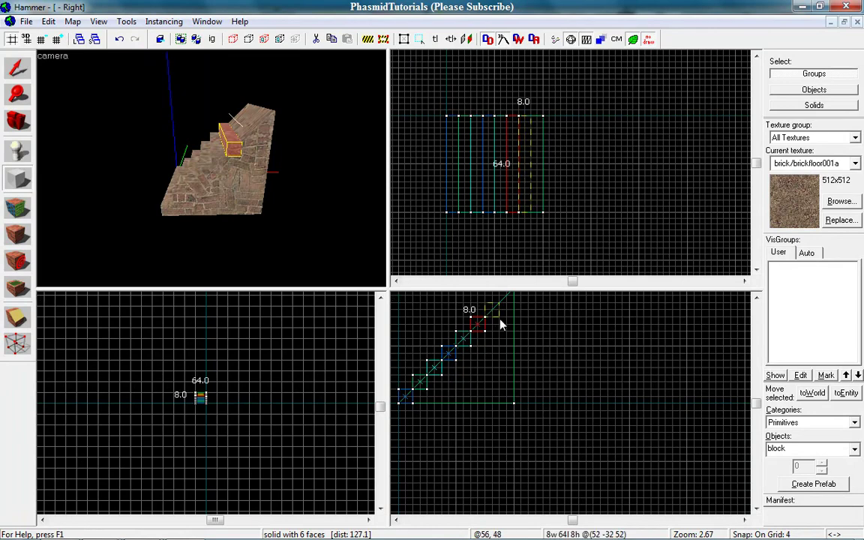
key("Return")
Create the last two 8 × 64 × 8 stair blocks at the upper end of the ramp
scroll(503, 324, "down", 4)
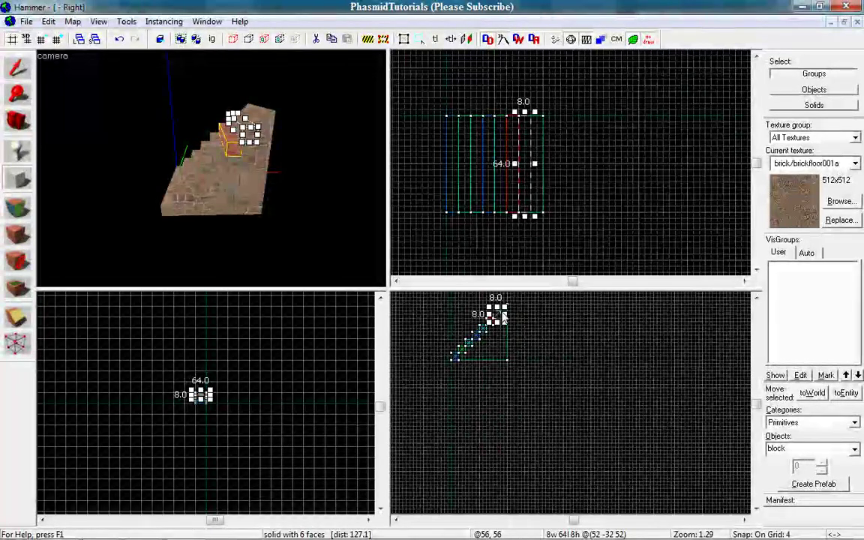
scroll(507, 312, "up", 5)
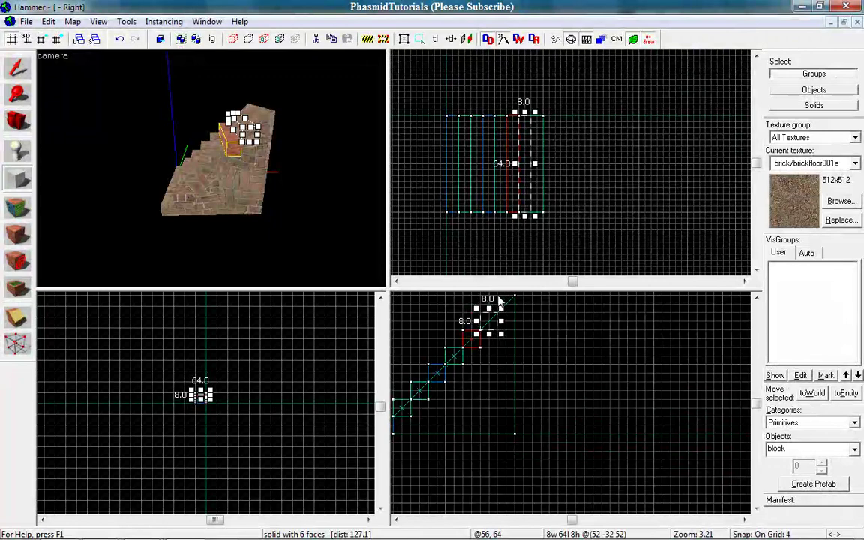
mouse_move(499, 301)
left_mouse_down()
mouse_move(513, 313)
mouse_move(502, 300)
left_mouse_up()
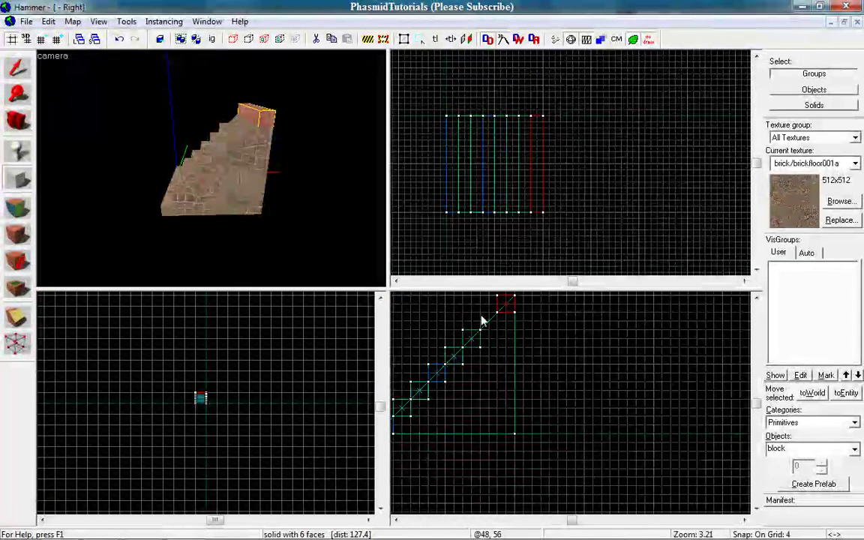
left_click_drag(482, 320, 501, 337)
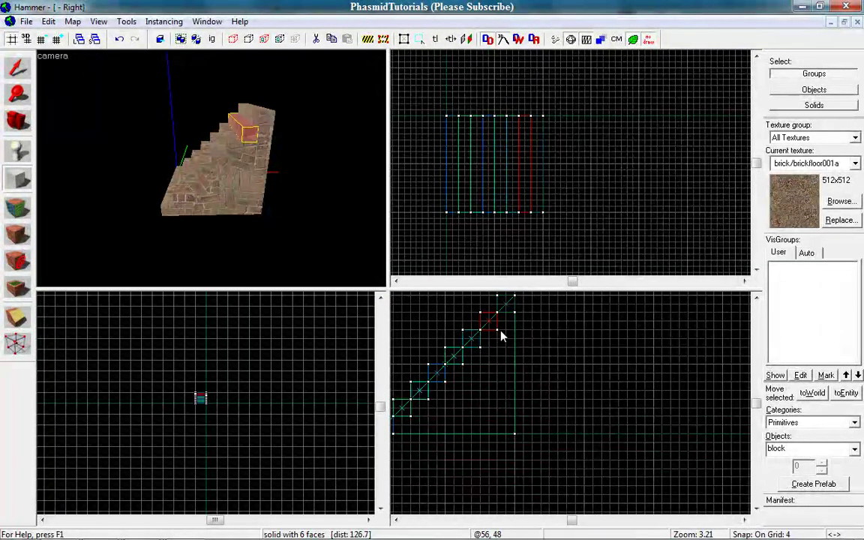
Select all eight stair blocks together in the 3D view, from the foot of the ramp to its top, leaving the ramp unselected
left_click(18, 68)
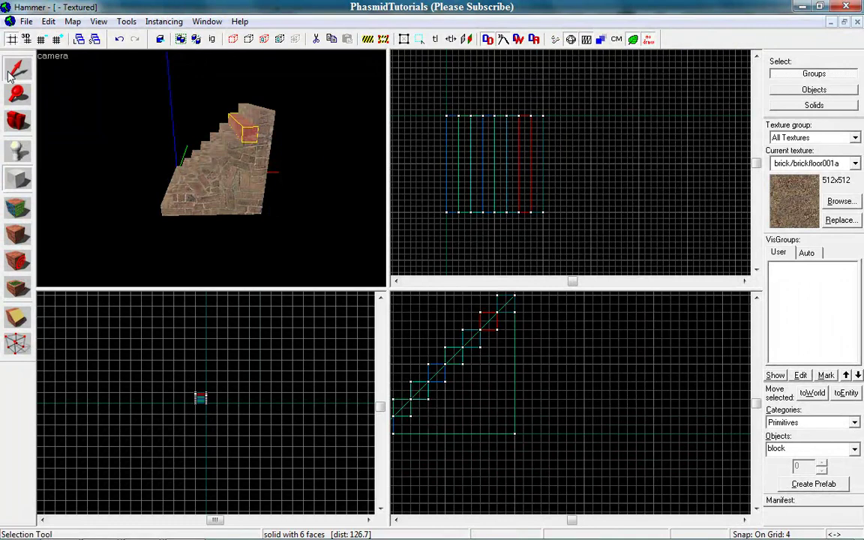
left_click(250, 134)
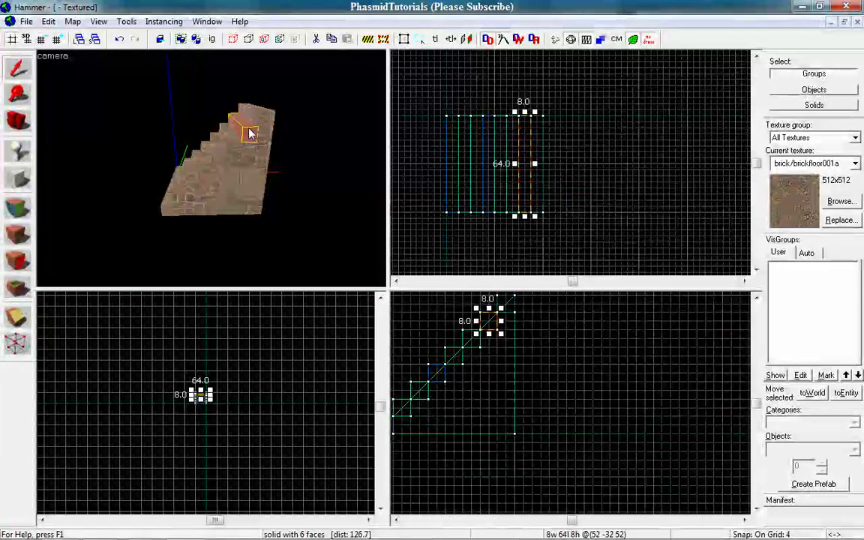
left_click(233, 144)
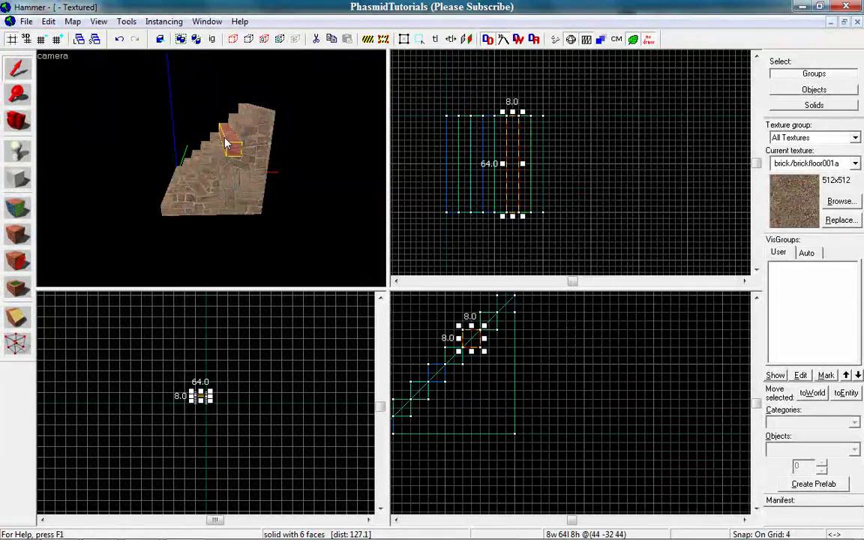
left_click(217, 154)
left_click(172, 198)
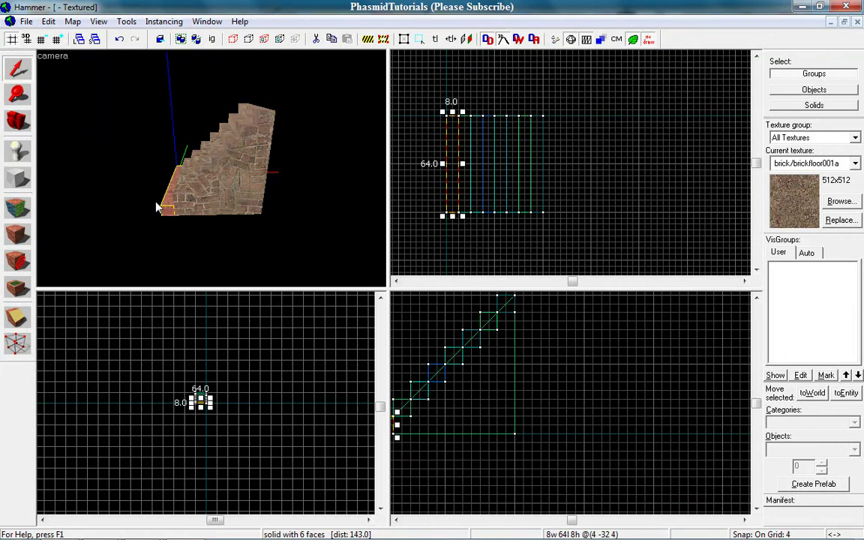
left_click(180, 186, "ctrl")
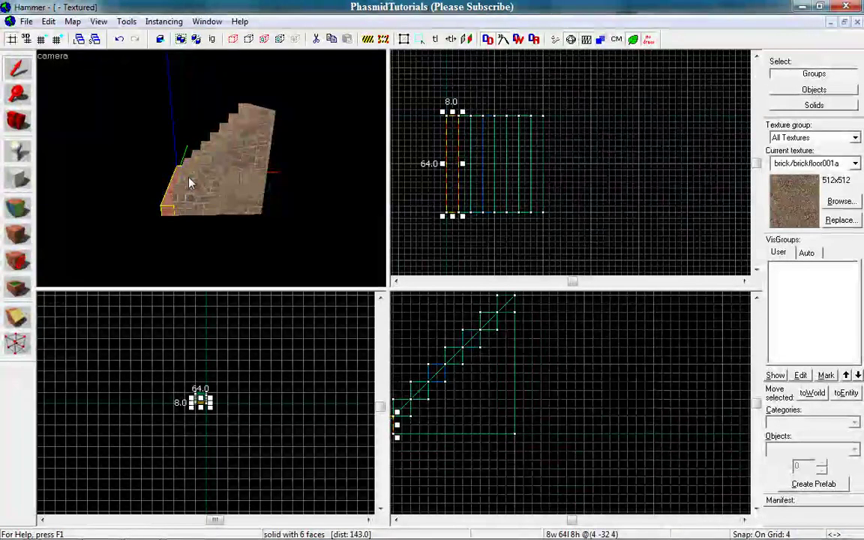
left_click(193, 183, "ctrl")
left_click(198, 177, "ctrl")
left_click(207, 166, "ctrl")
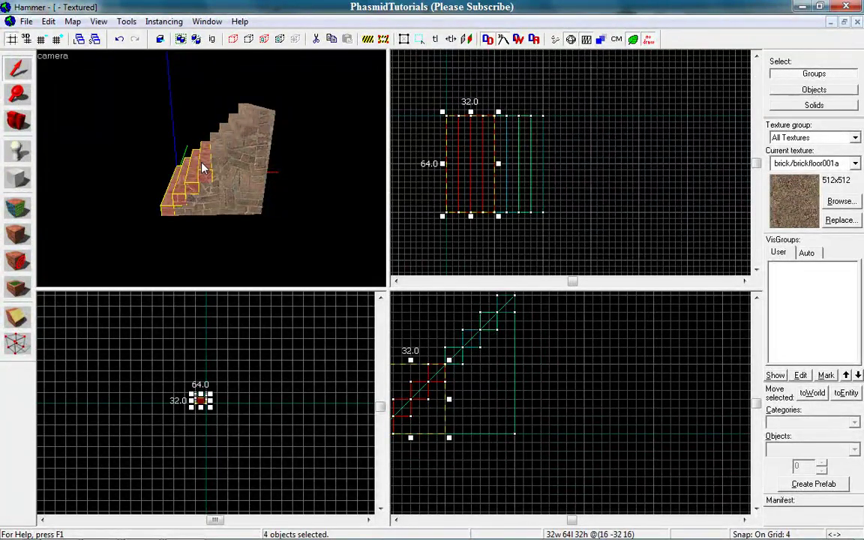
left_click(219, 154, "ctrl")
left_click(232, 143, "ctrl")
left_click(241, 129, "ctrl")
left_click(251, 110, "ctrl")
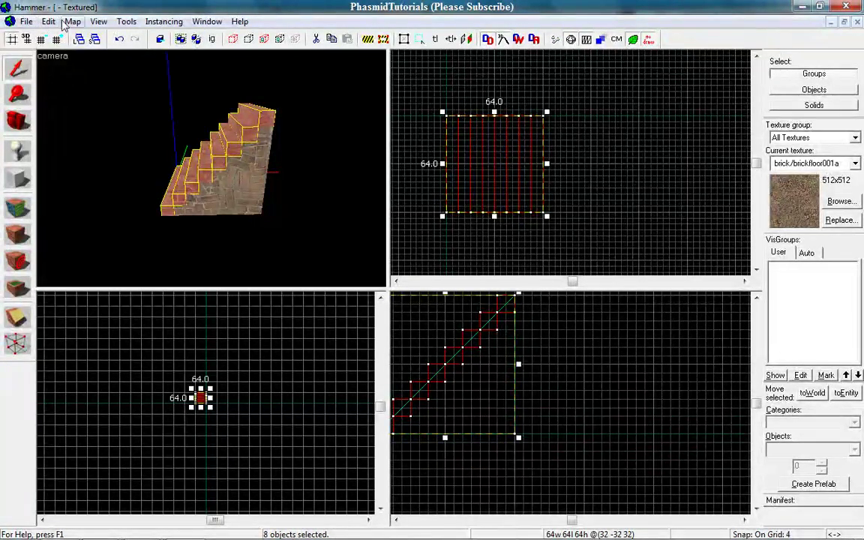
Select everything in the map and remove the ramp from the selection so only the stair blocks are included
left_click(49, 21)
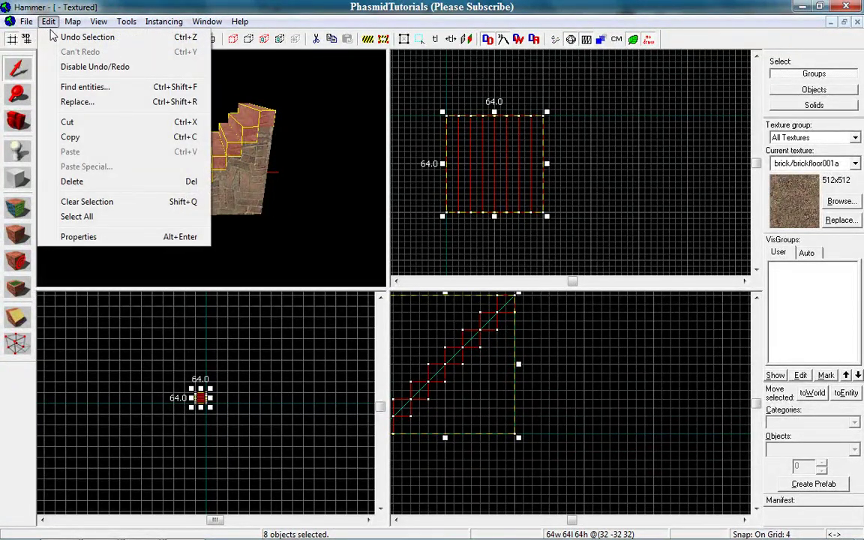
left_click(105, 217)
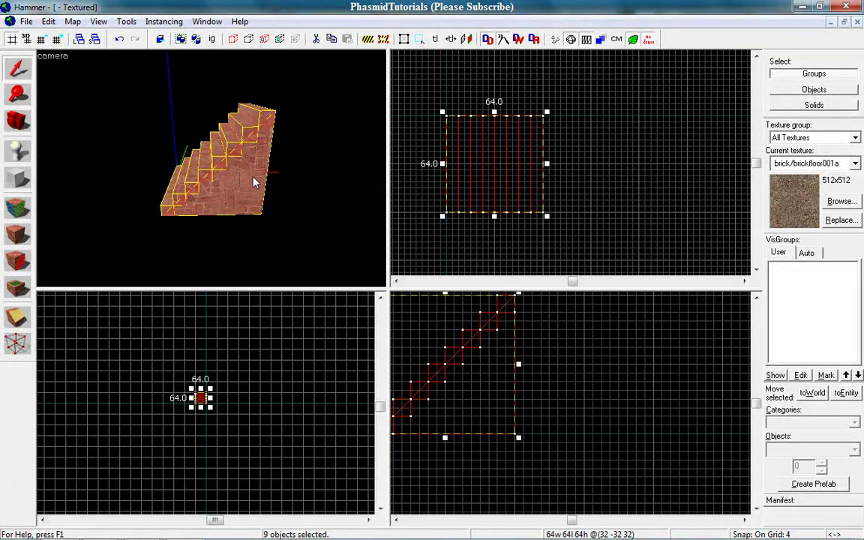
left_click(253, 183, "ctrl")
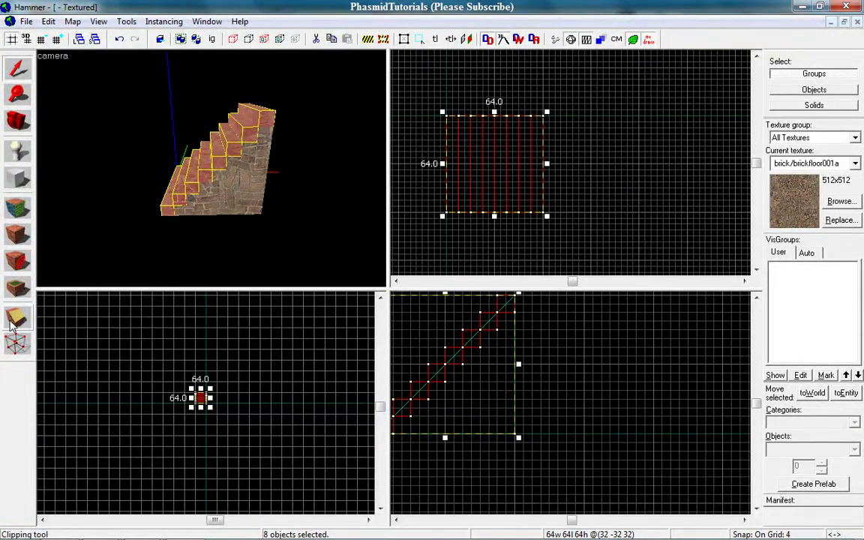
Clip the selected stair blocks along the ramp's slope in the side (x/z) view, keeping only the parts above the slope
left_click(15, 319)
key("Left")
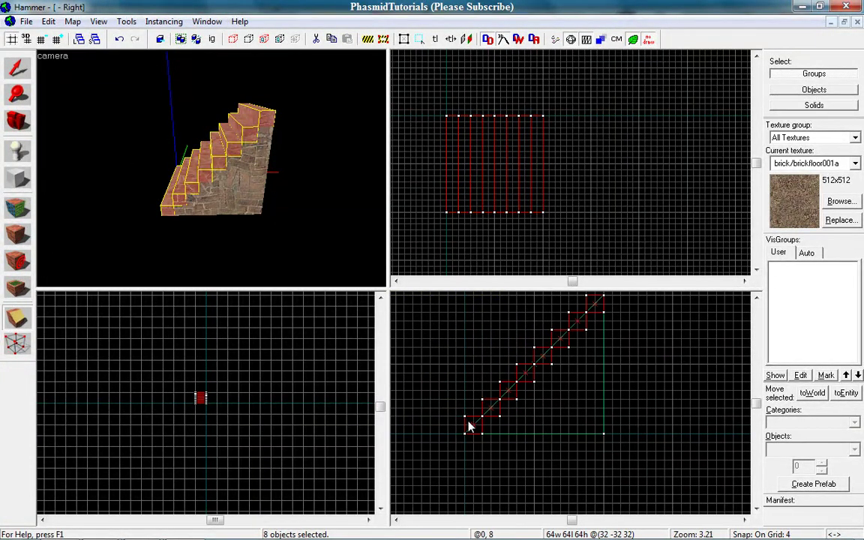
left_click_drag(465, 432, 595, 306)
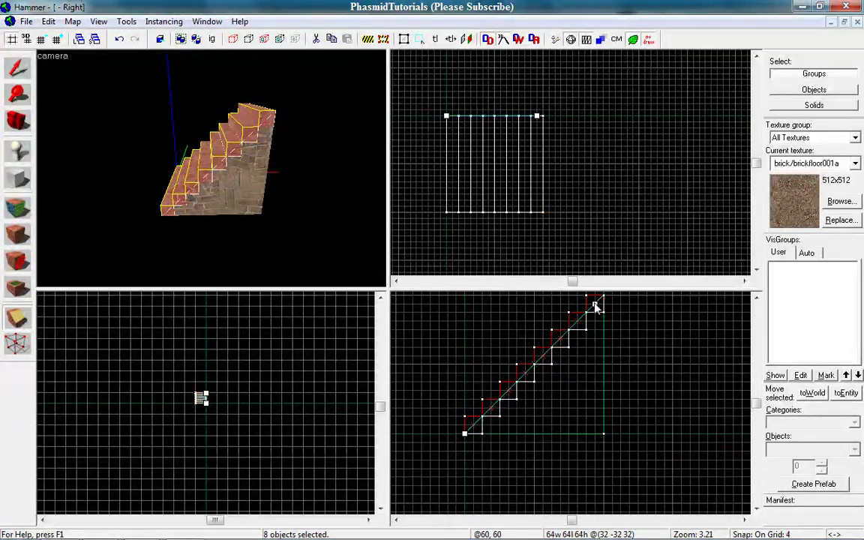
left_click(15, 319)
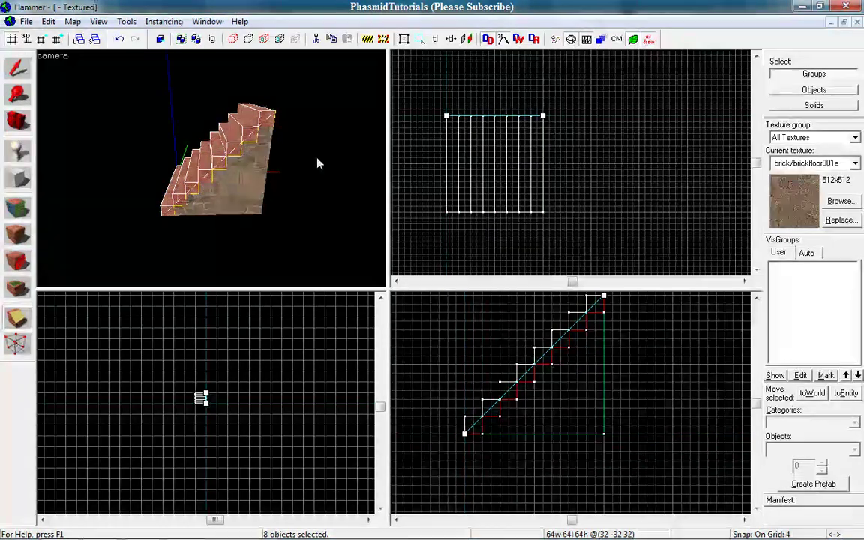
key("Return")
Clear the selection and inspect the clipped stairs from several angles in the 3D view
key("z")
key("w")
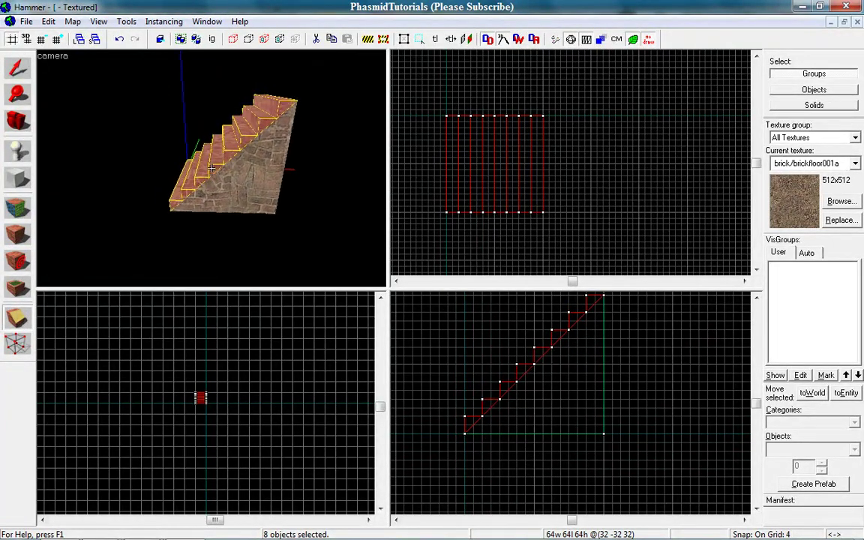
key("s")
key("s")
key("z")
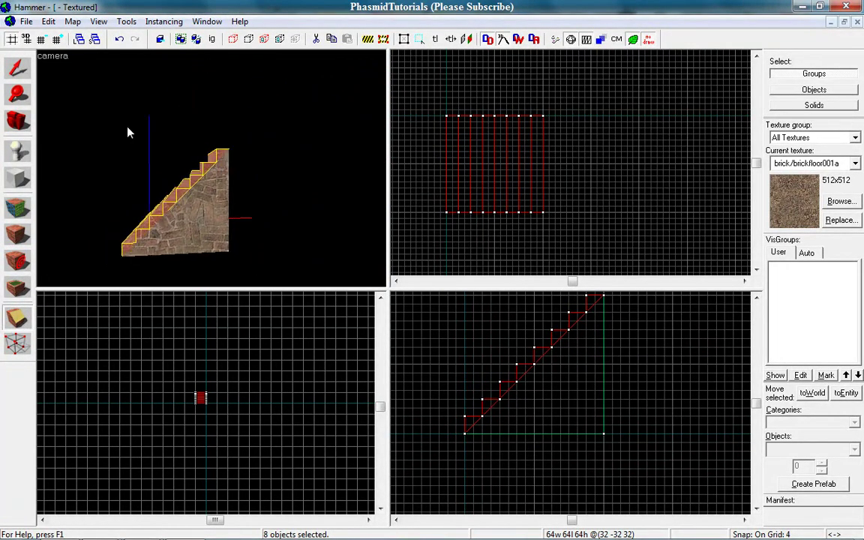
left_click(17, 74)
left_click(274, 135)
key("z")
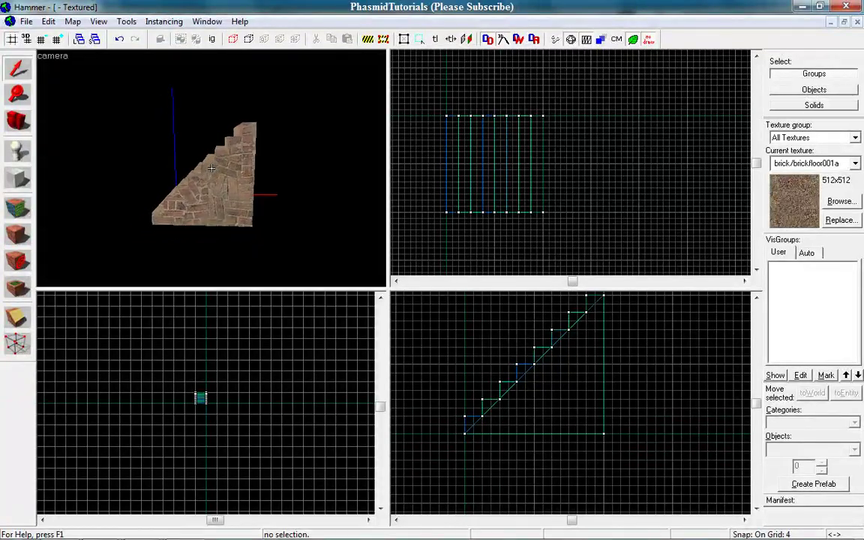
key("w")
scroll(211, 168, "down", 6)
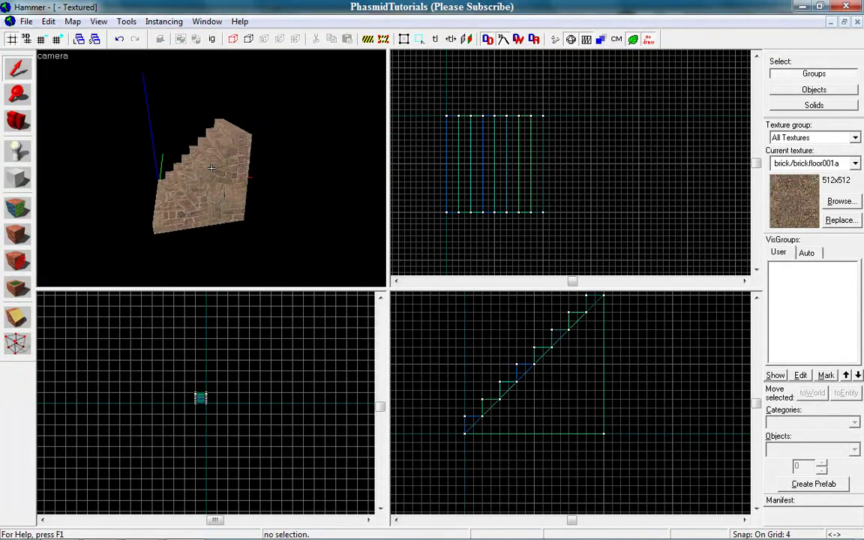
Filter the texture browser for playerclip and make tools/toolsplayerclip the current texture
left_click(841, 202)
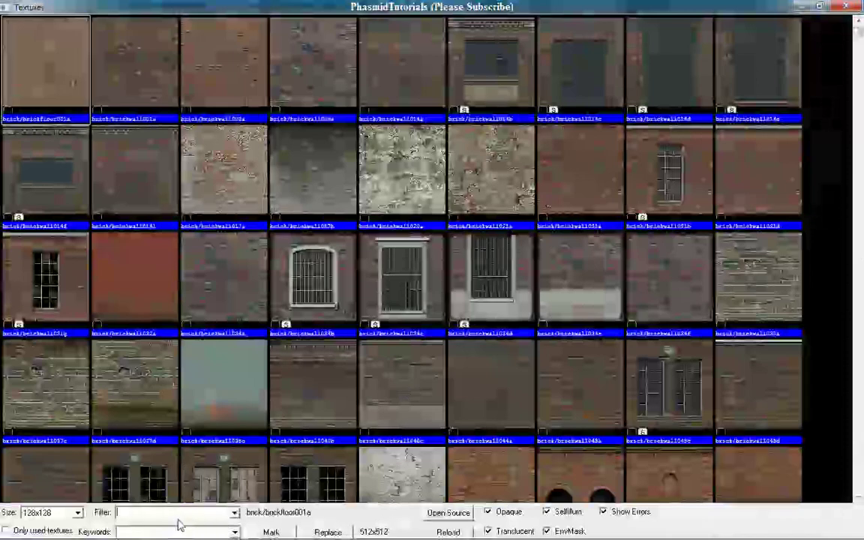
type("playerclip")
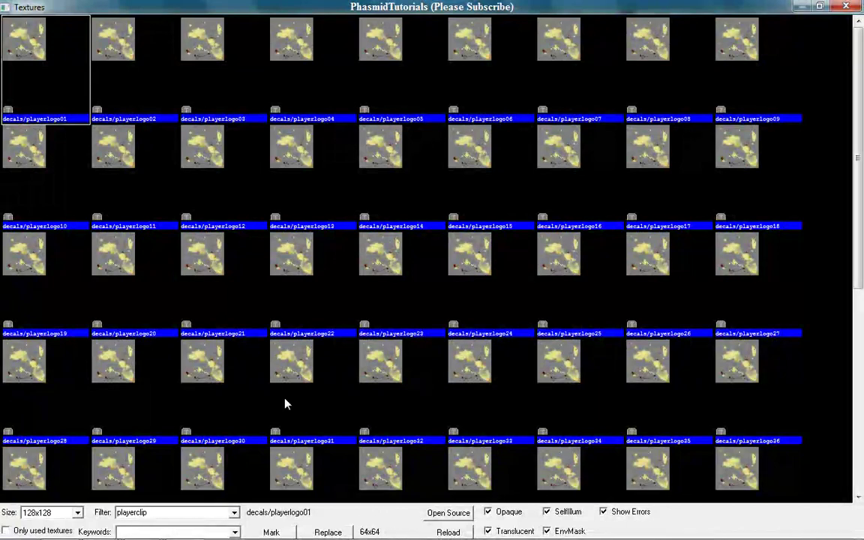
double_click(30, 49)
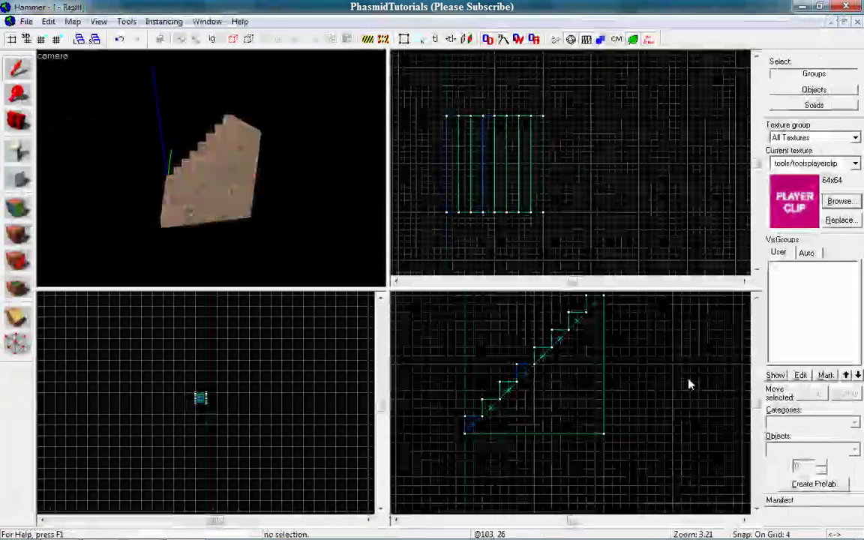
Create a player-clip block 72 wide, 64 long and 64 high around the staircase, extending 8 units in front of its foot
scroll(466, 434, "up", 1)
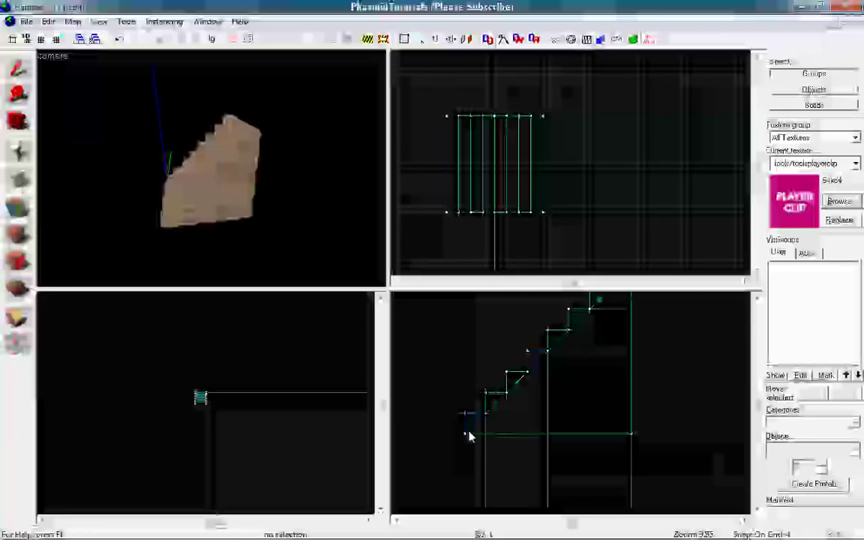
scroll(468, 437, "down", 2)
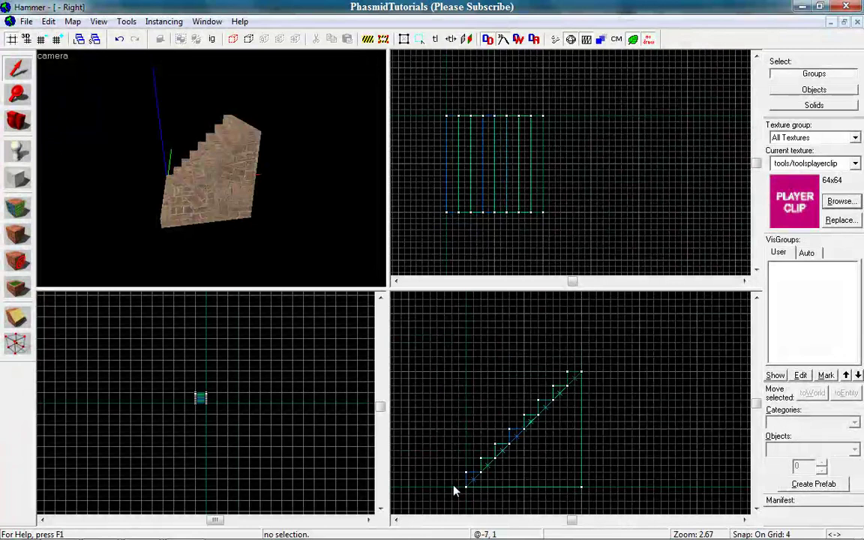
left_click_drag(454, 490, 585, 368)
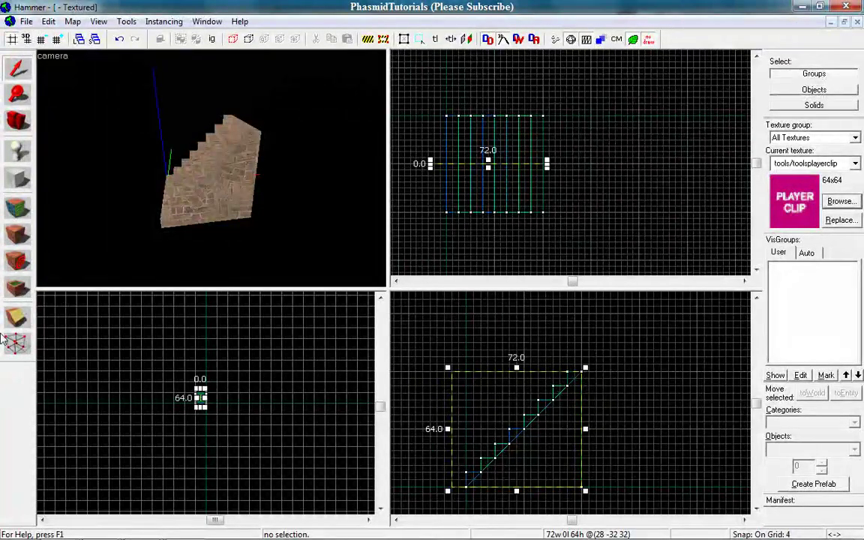
left_click(16, 320)
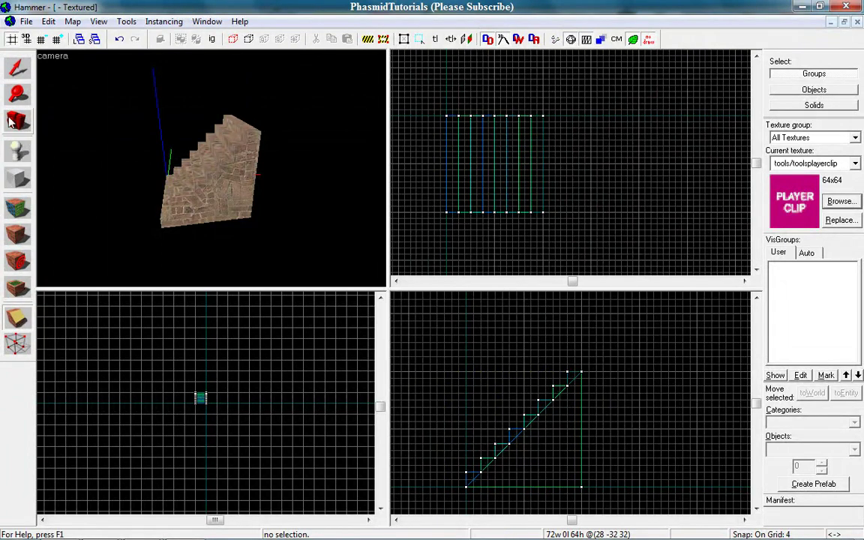
key("shift+b")
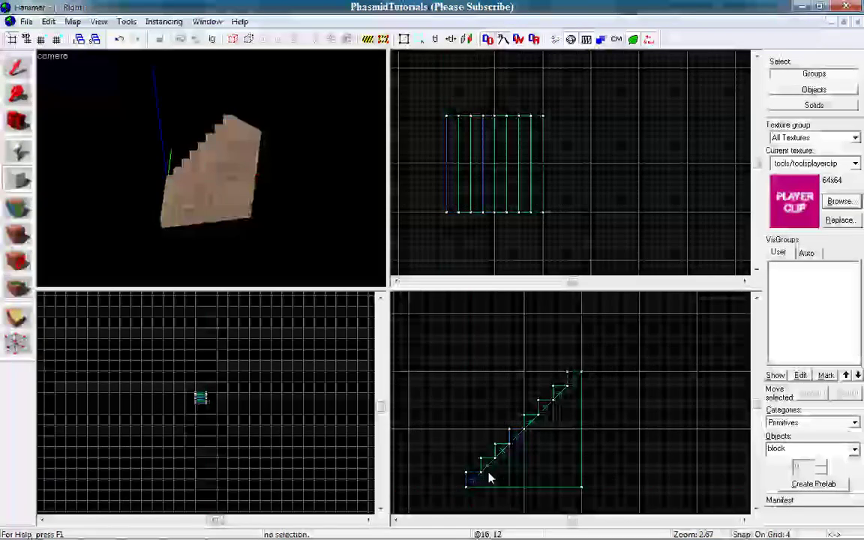
left_click_drag(453, 493, 584, 376)
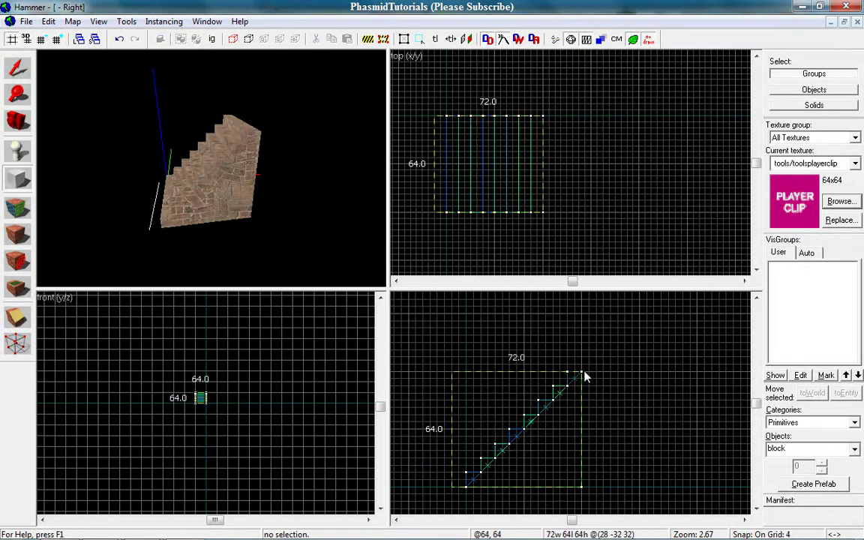
key("Return")
Clip the player-clip block diagonally from its lower-left corner along the stair edges to the top of the last step, keeping the lower-right part
left_click(17, 318)
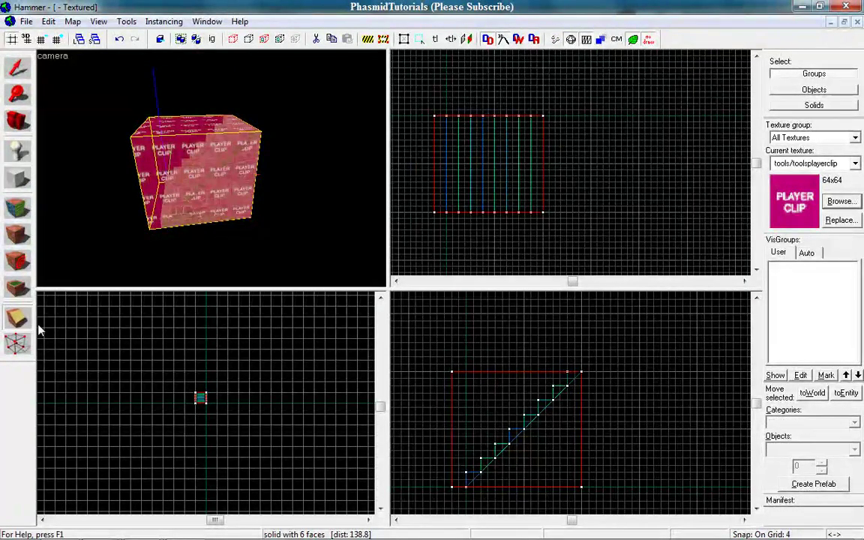
left_click_drag(452, 488, 569, 374)
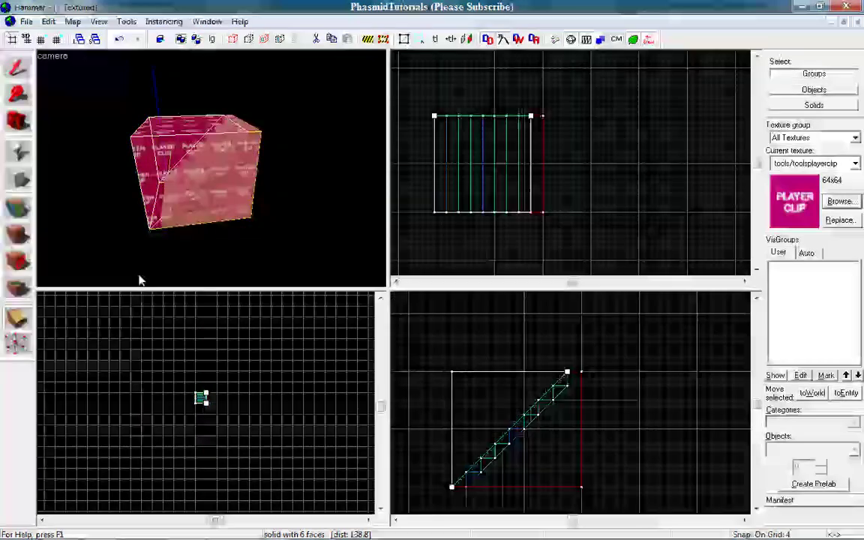
left_click(10, 320)
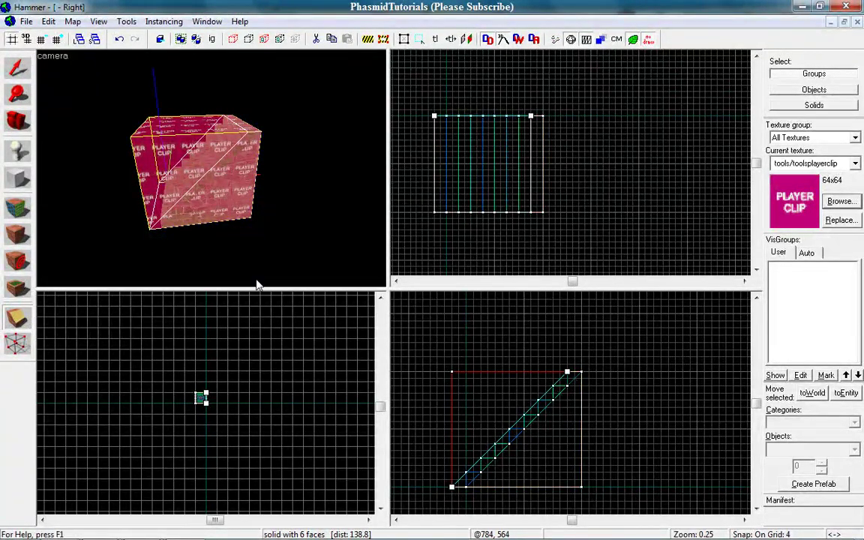
key("Return")
Examine the player-clip ramp covering the staircase from the front and sides in the 3D view
key("z")
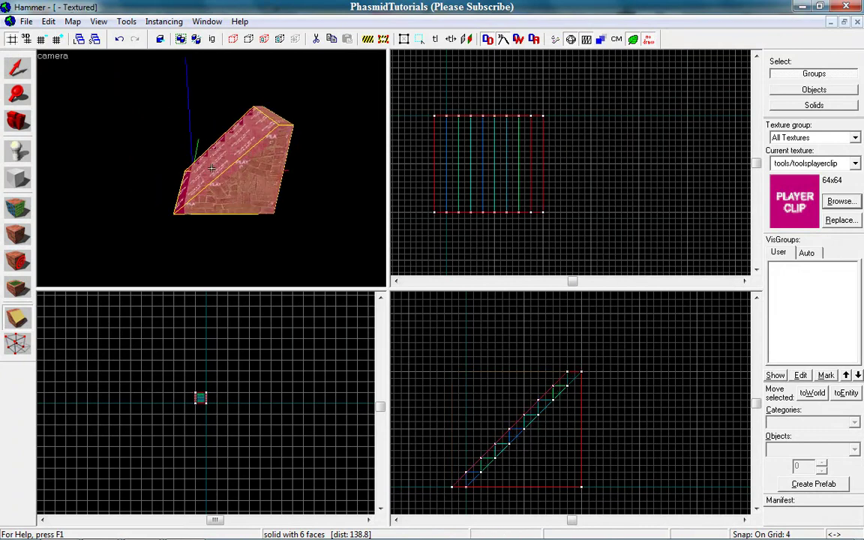
key("w")
key("s")
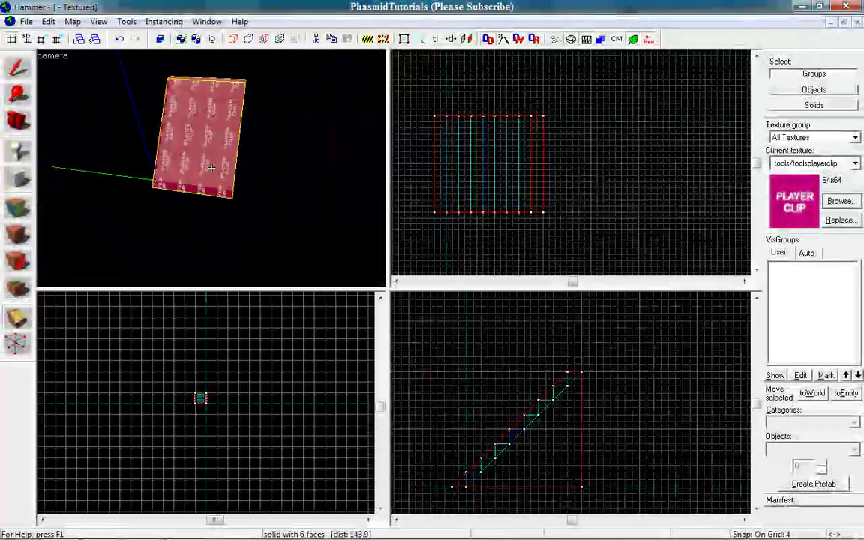
key("d")
key("w")
key("s")
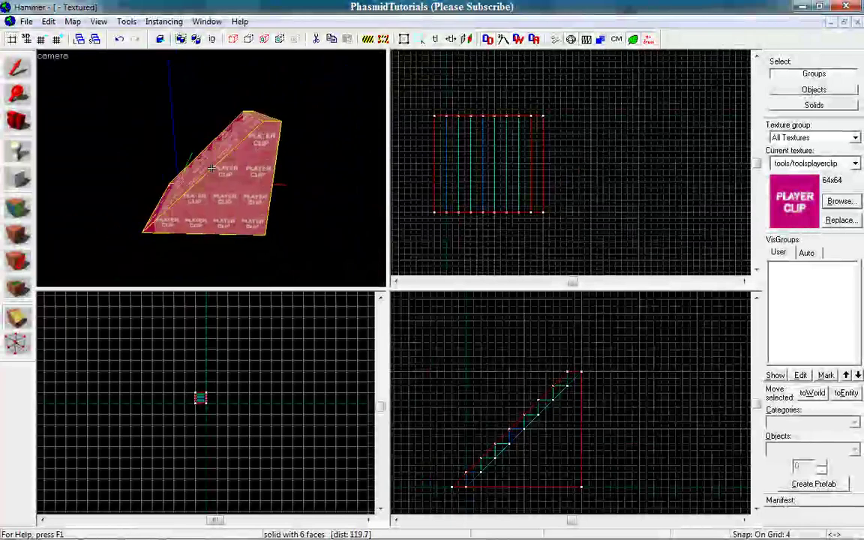
key("a")
key("a")
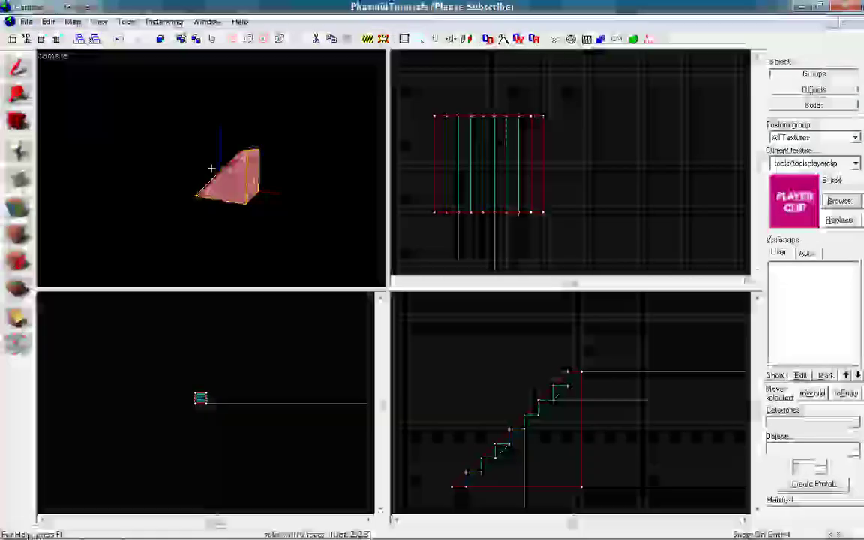
key("w")
key("d")
key("s")
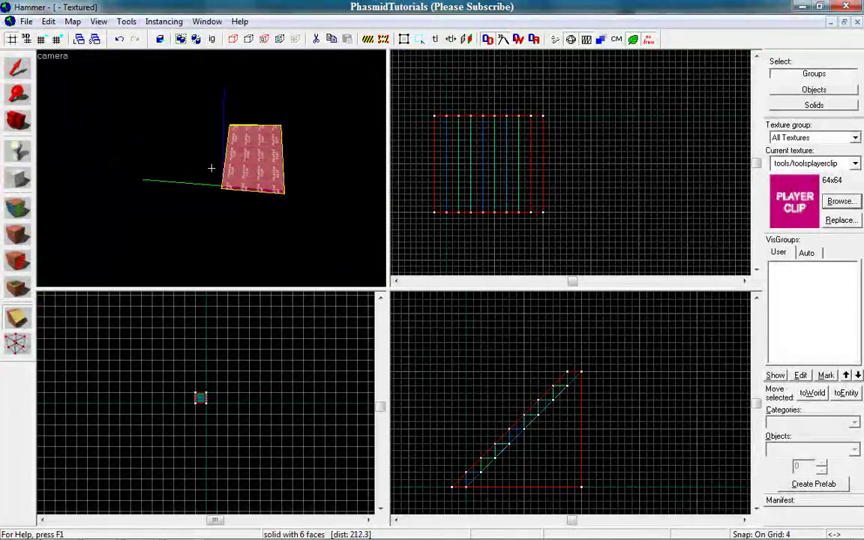
left_click_drag(212, 169, 211, 169)
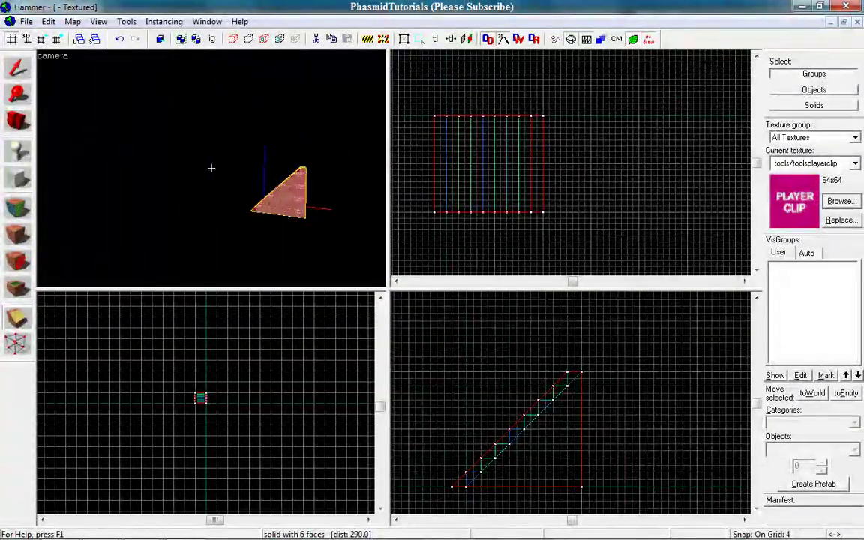